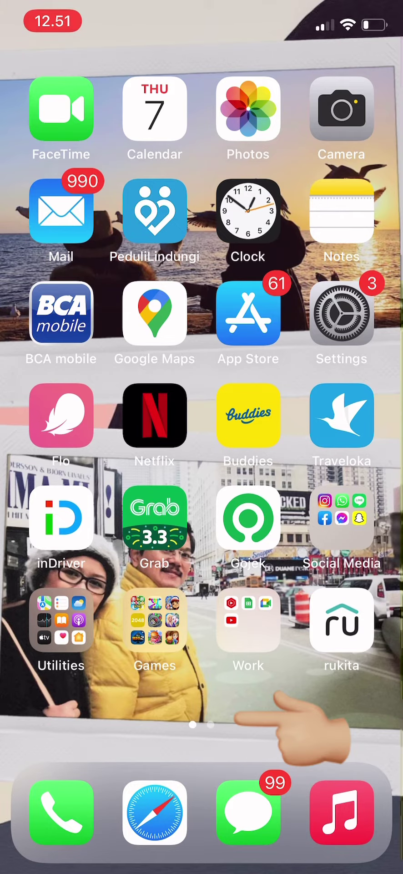
Enter jiggle mode and open the page overview showing both home screen pages.
left_click(201, 723)
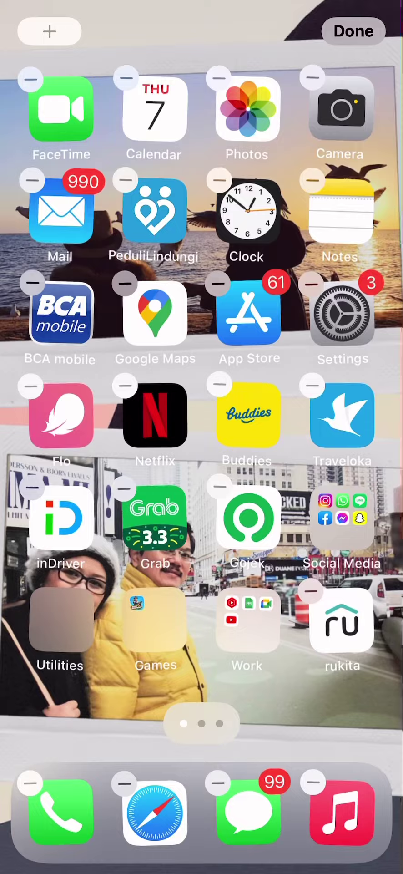
left_click(201, 723)
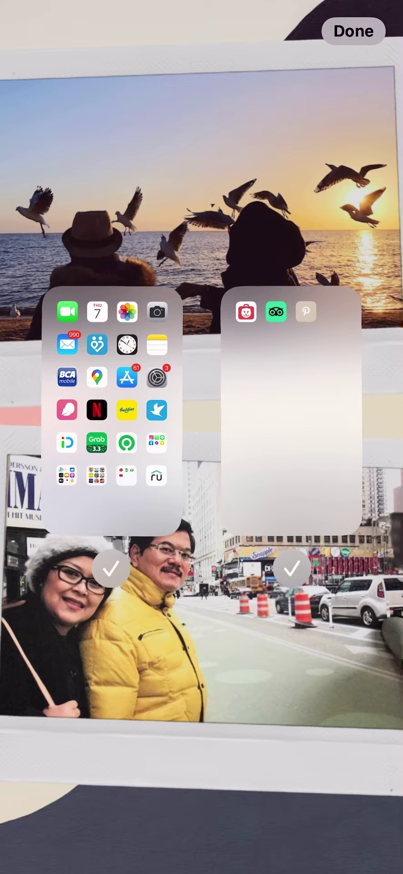
mouse_move(291, 409)
left_mouse_down()
mouse_move(98, 423)
mouse_move(109, 416)
left_mouse_up()
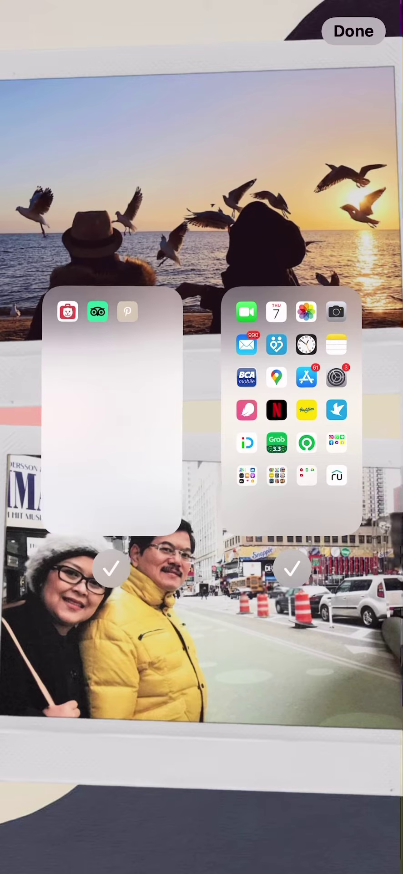
left_click_drag(112, 410, 293, 424)
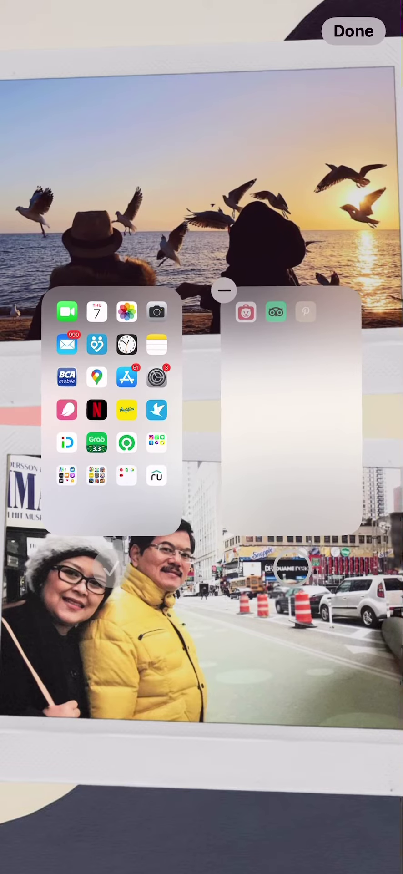
left_click(281, 607)
mouse_move(308, 410)
left_mouse_down()
mouse_move(82, 410)
mouse_move(307, 409)
left_mouse_up()
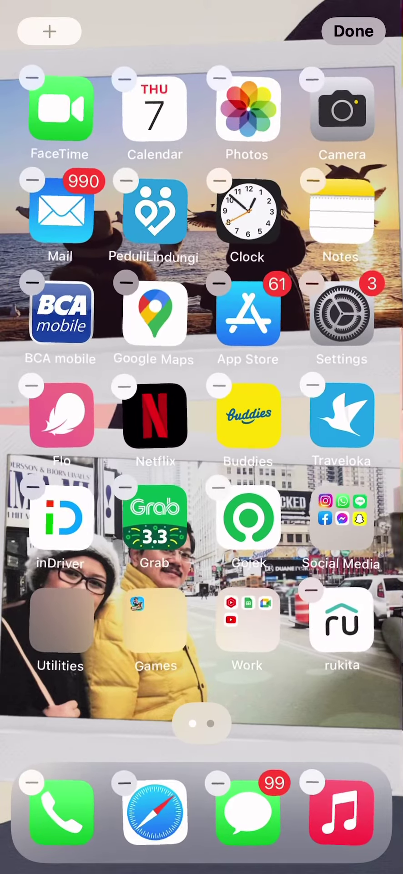
left_click(202, 723)
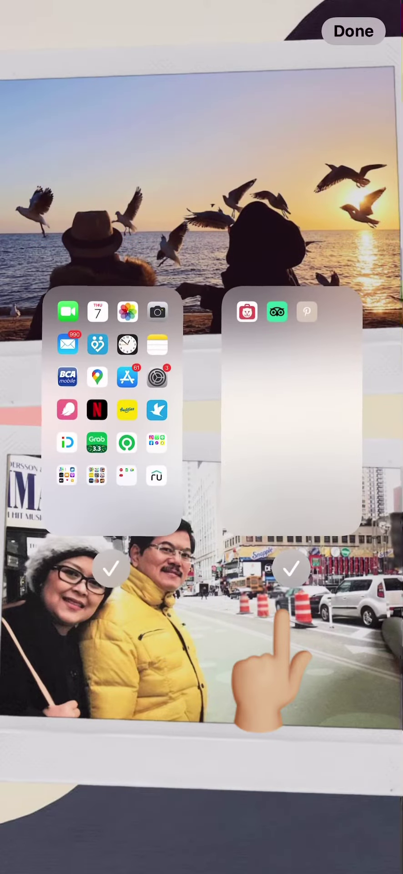
Close Edit Pages, swipe to the Travelio, Tripadvisor and Pinterest page, then exit jiggle mode.
left_click(113, 409)
left_click_drag(281, 611, 82, 611)
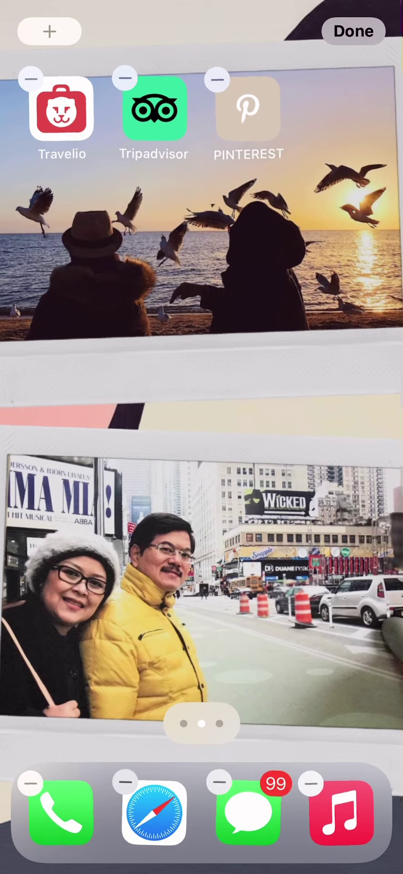
left_click(353, 31)
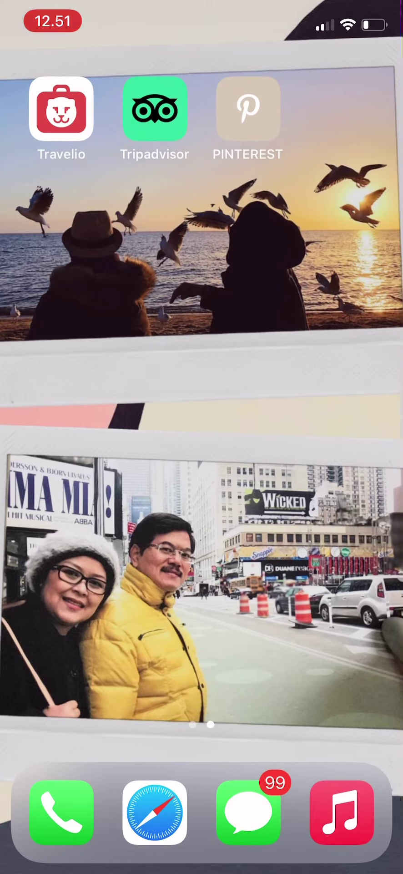